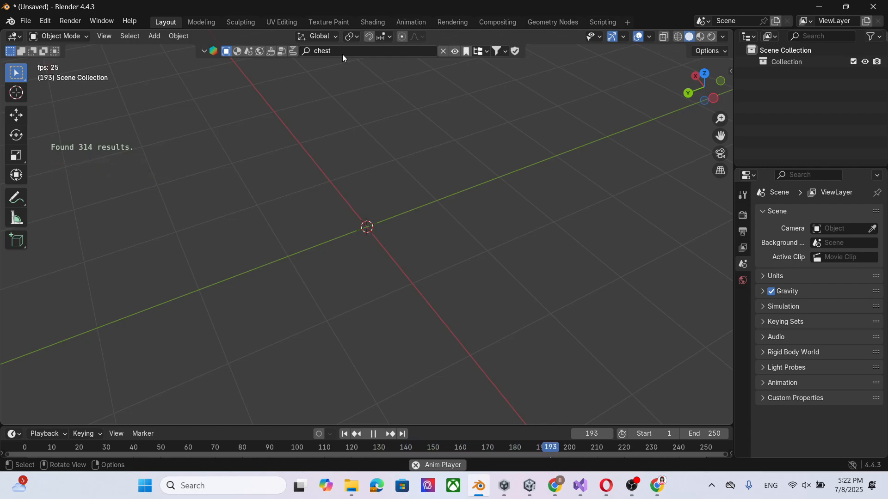
Stop the animation playback and import the Stylised Treasure Chest from the chest asset results into the scene.
click(375, 435)
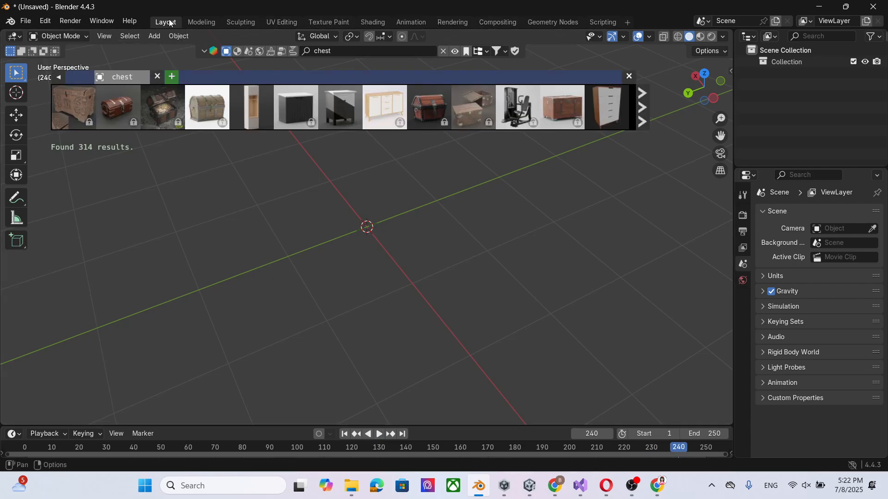
click(644, 118)
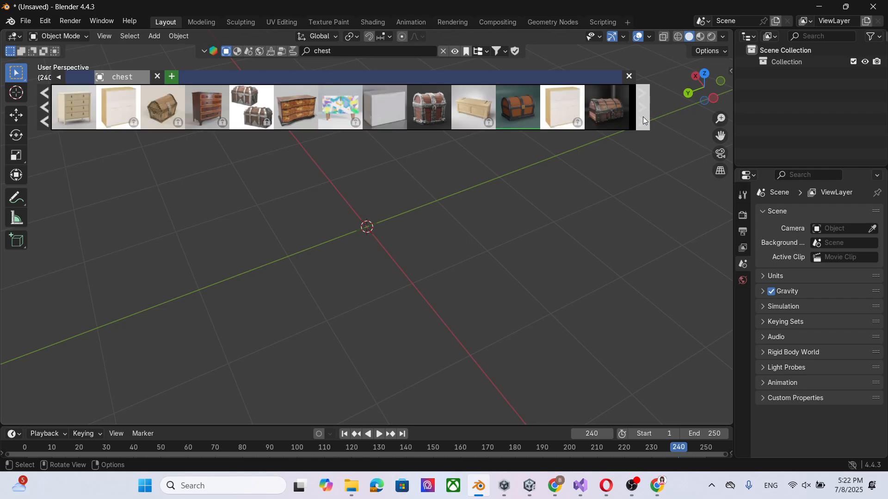
click(644, 119)
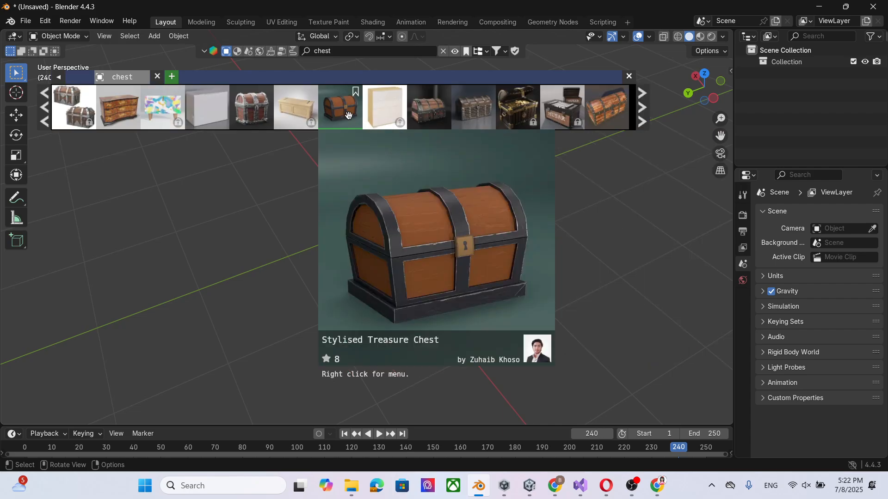
click(342, 111)
middle_drag(489, 237, 315, 307)
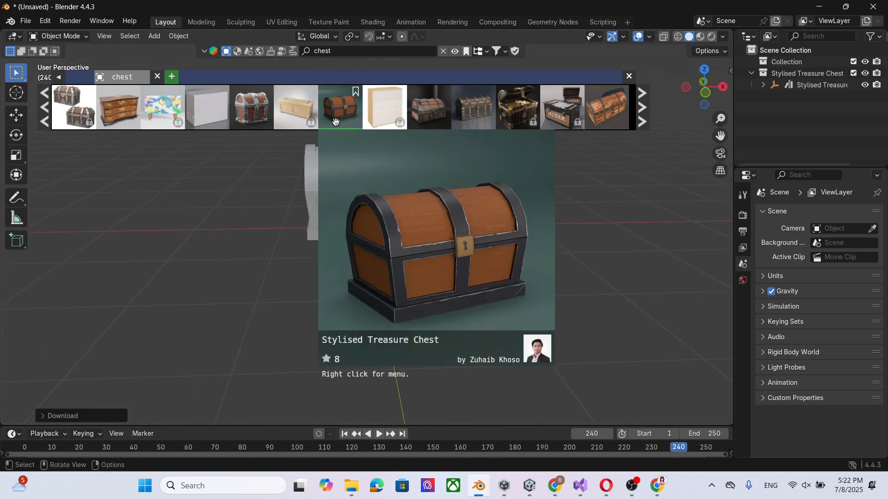
click(629, 77)
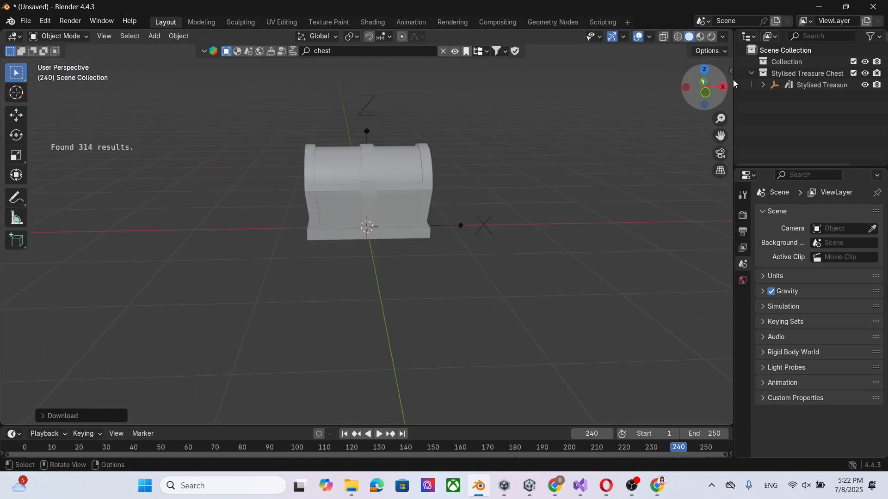
Select the Low mesh inside the Stylised Treasure Chest hierarchy and switch it to Edit Mode.
click(775, 86)
click(763, 85)
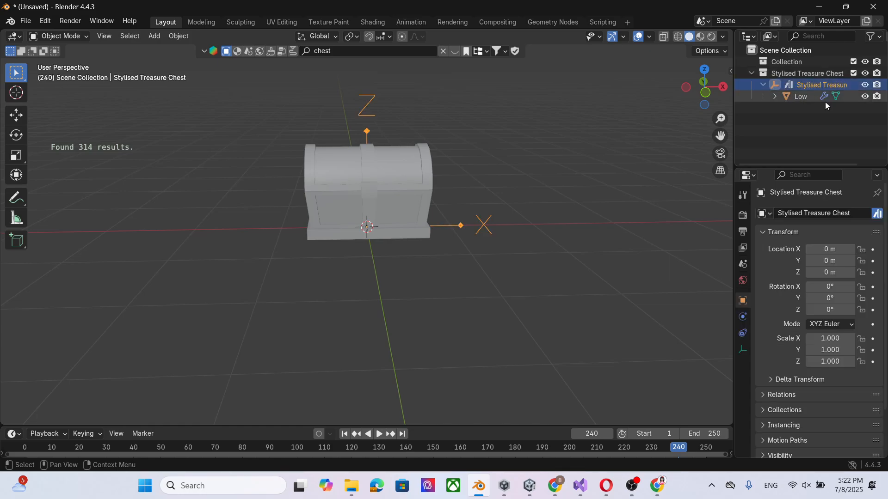
click(775, 96)
click(798, 97)
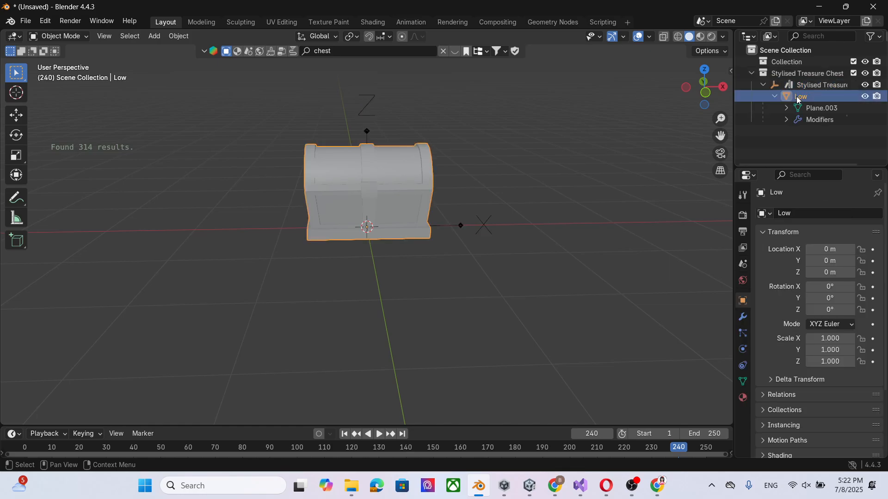
click(865, 96)
click(865, 96)
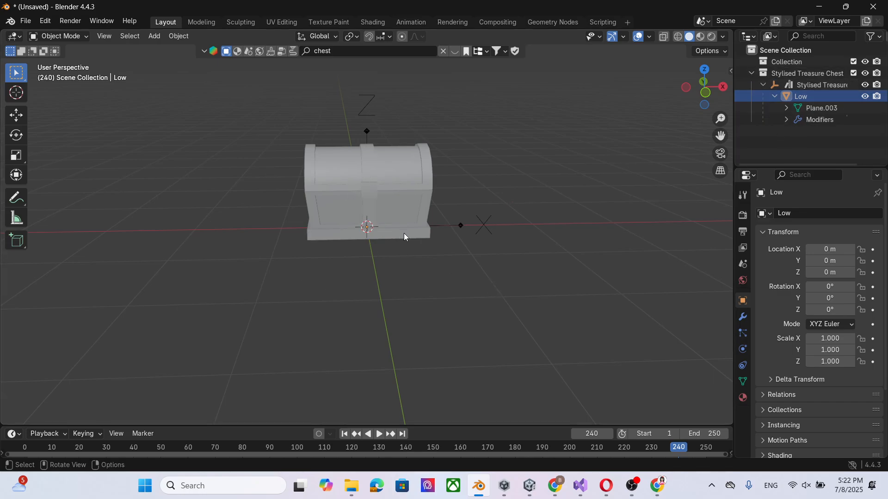
click(56, 36)
click(56, 61)
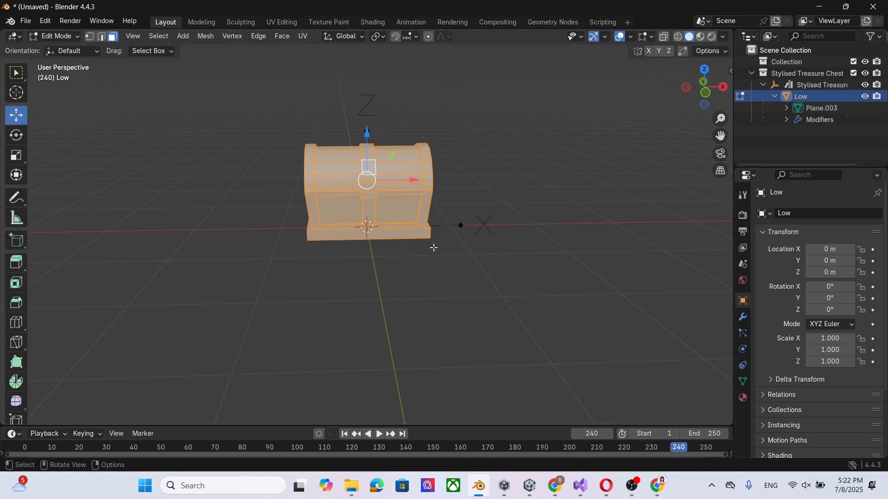
Clear the face selection and box-select the faces of the chest's rounded lid from the front and the side.
mouse_move(307, 289)
middle_down()
mouse_move(327, 297)
mouse_move(300, 294)
middle_up()
click(464, 202)
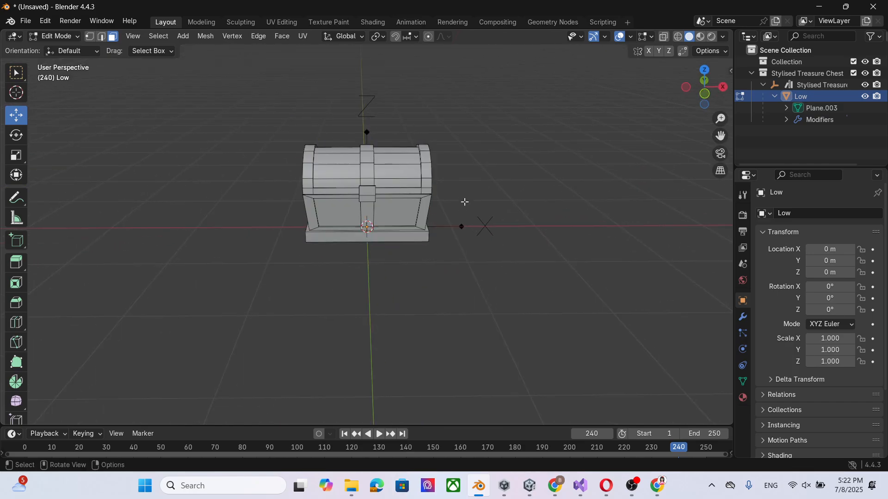
scroll(465, 202, up, 1)
drag(720, 136, 721, 171)
scroll(496, 202, up, 1)
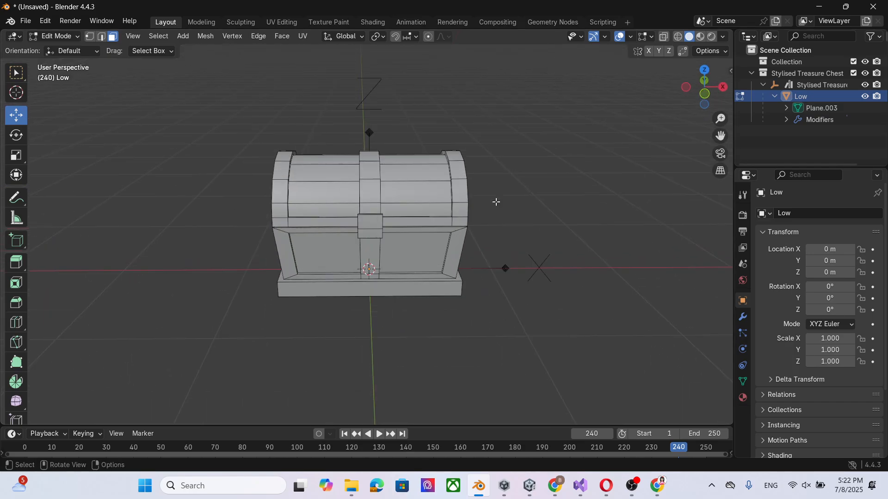
scroll(496, 202, up, 1)
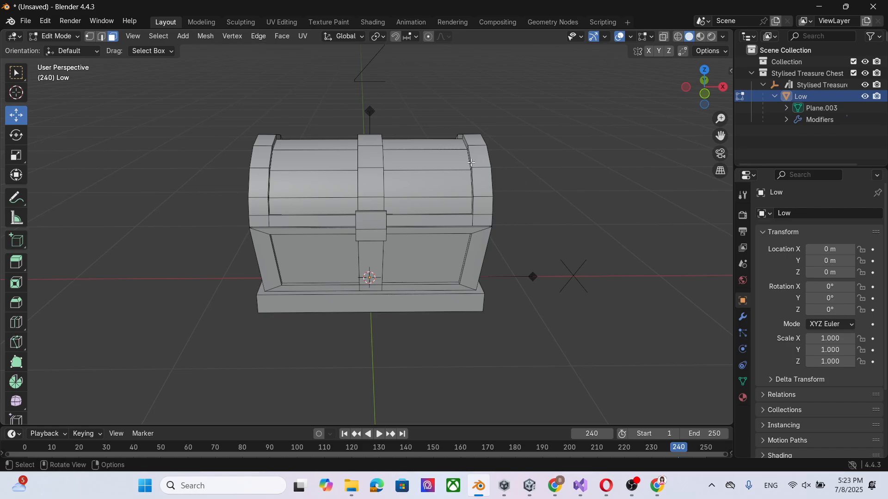
drag(185, 97, 513, 222)
middle_drag(597, 289, 454, 279)
drag(193, 109, 426, 212)
middle_drag(573, 266, 404, 231)
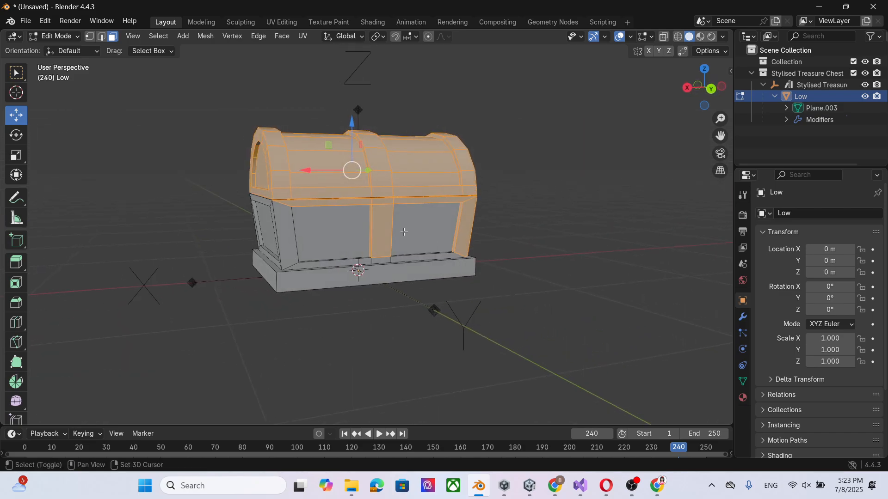
Remove the centre strip and the corner strip on the back of the chest body from the selection.
shift+click(380, 223)
shift+click(454, 229)
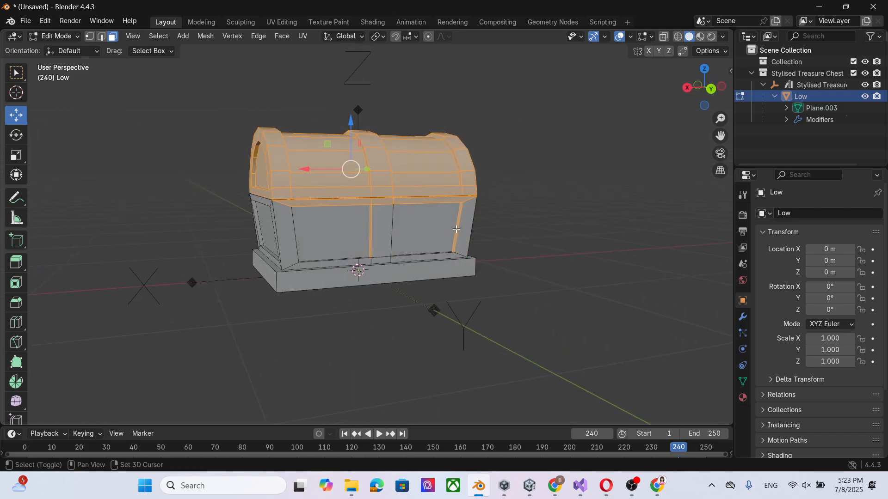
shift+click(457, 229)
drag(283, 203, 320, 214)
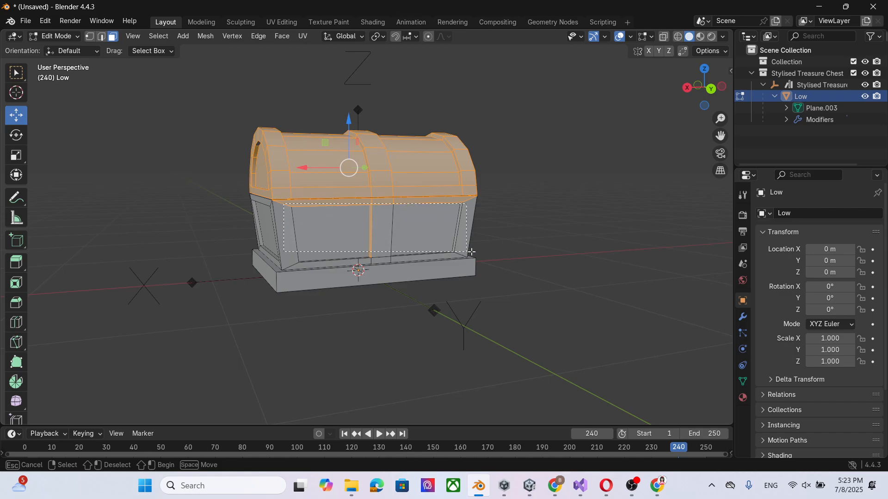
drag(472, 252, 490, 253)
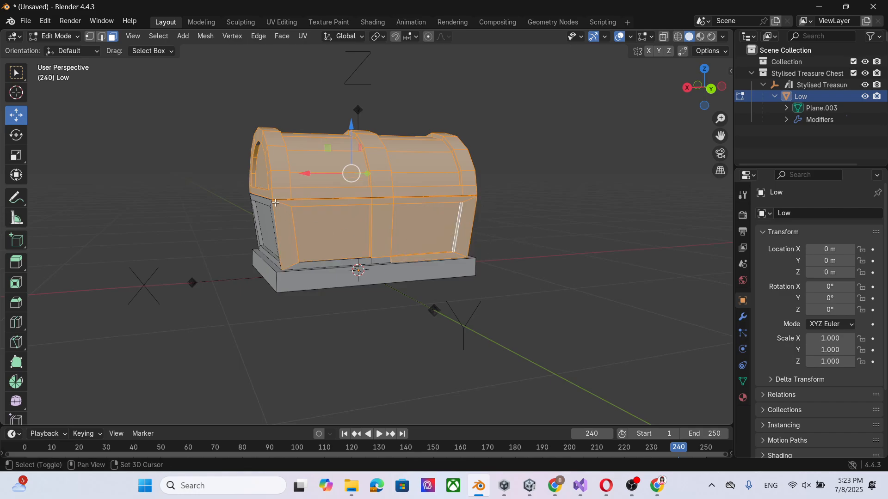
shift+drag(277, 204, 501, 284)
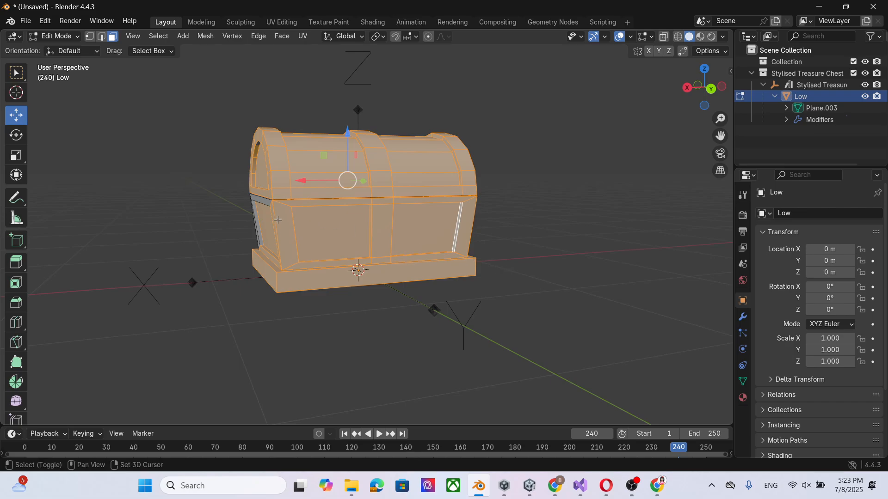
key(ctrl+z)
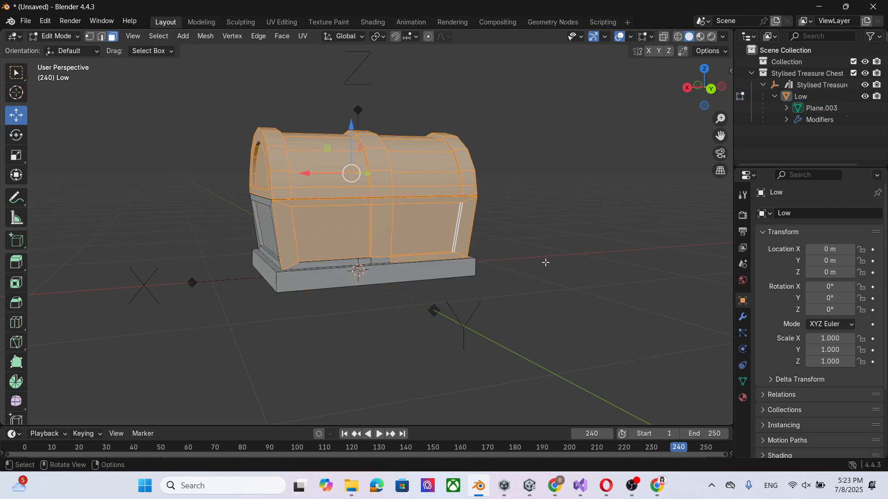
key(ctrl+z)
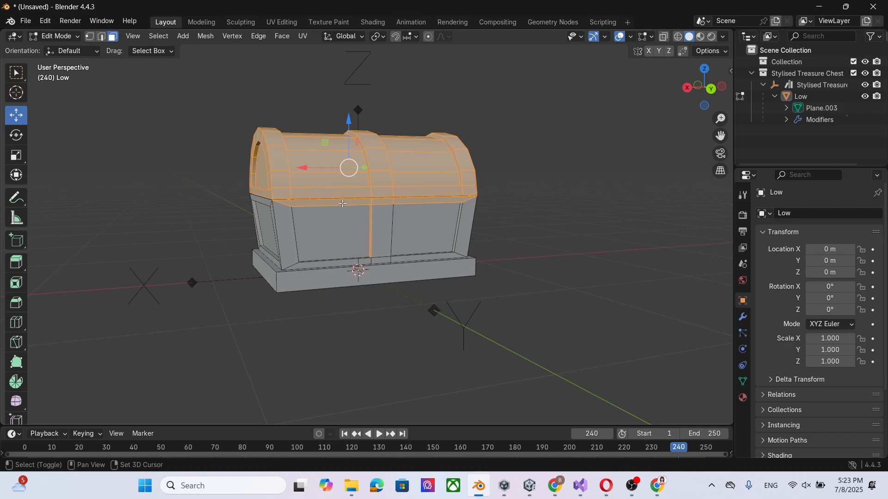
Deselect the remaining body faces by the back centre strip and along the upper frame below the lid.
scroll(368, 210, up, 4)
shift+click(377, 217)
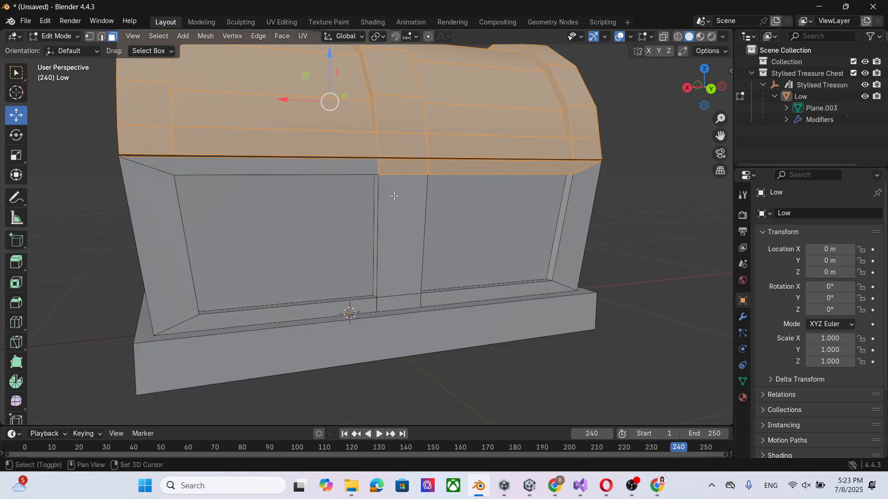
shift+click(404, 166)
shift+click(460, 171)
Add the faces of the lid's arched end and its surrounding rim to the selection.
middle_drag(660, 232, 500, 254)
scroll(449, 234, down, 1)
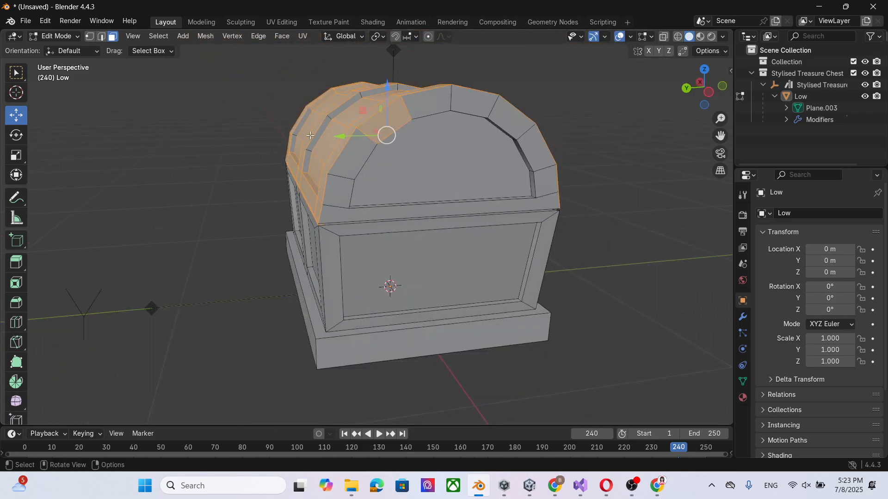
shift+drag(303, 84, 384, 130)
shift+drag(491, 162, 491, 163)
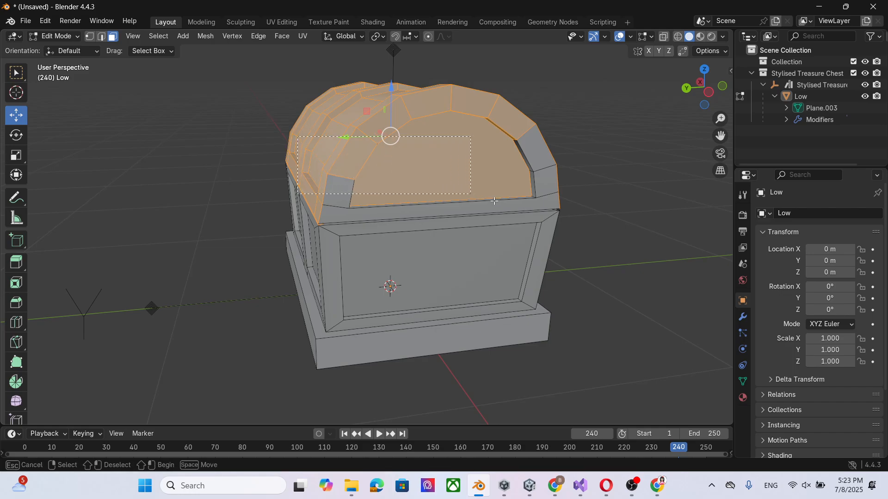
shift+drag(297, 137, 570, 207)
middle_drag(338, 346, 374, 333)
Deselect the back panel and upper frame faces of the chest body, keeping only lid faces selected.
shift+click(320, 246)
shift+click(325, 216)
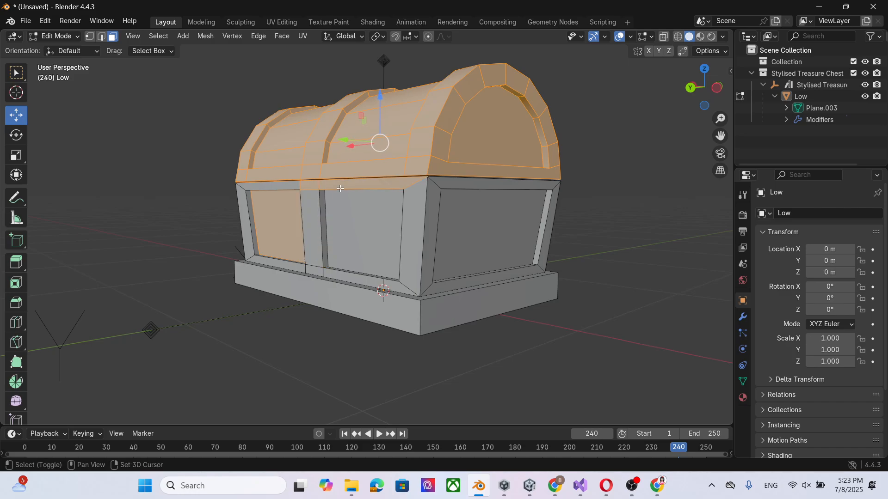
shift+click(291, 213)
Add the missed side faces of the lid's centre band and the inner rim faces of its arched end to the selection.
middle_drag(571, 286, 432, 317)
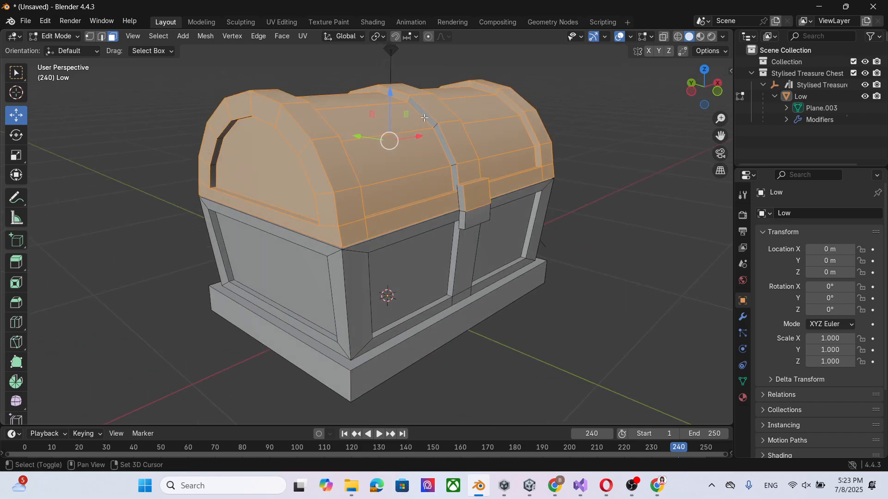
shift+click(459, 187)
middle_drag(460, 187, 517, 152)
shift+click(272, 136)
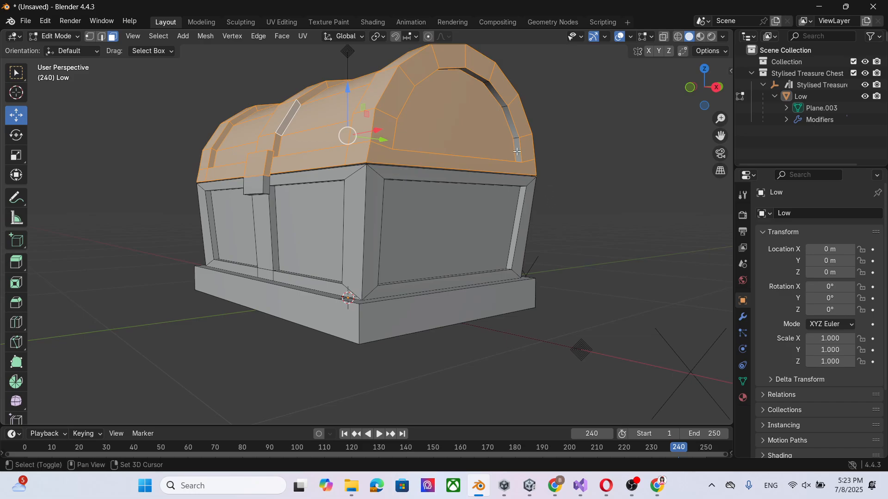
shift+click(507, 128)
shift+click(491, 135)
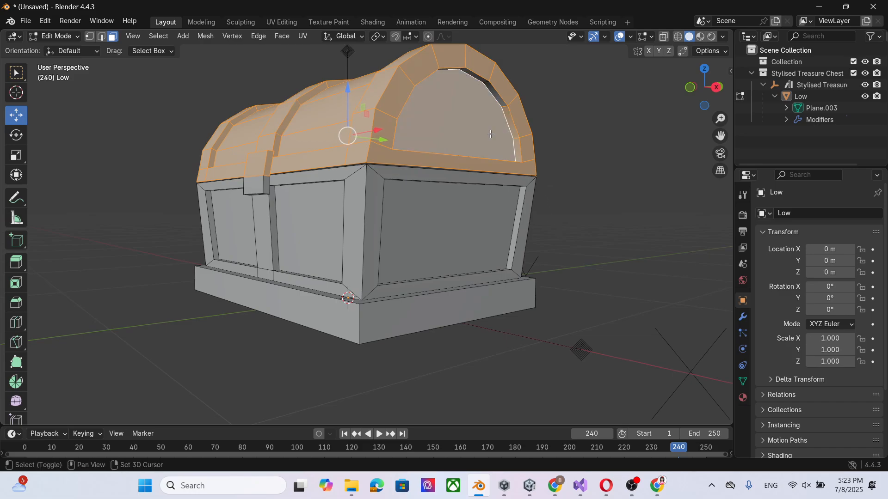
shift+click(498, 100)
middle_drag(608, 189, 562, 147)
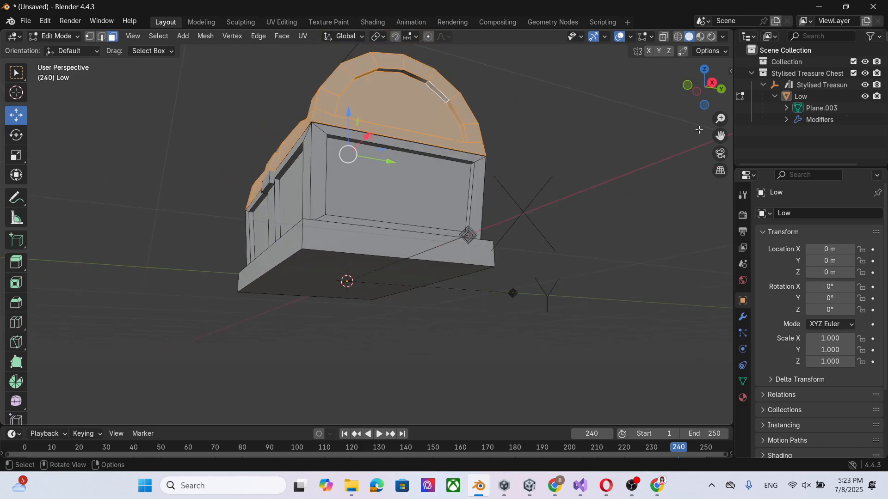
drag(716, 134, 730, 274)
middle_drag(489, 268, 498, 195)
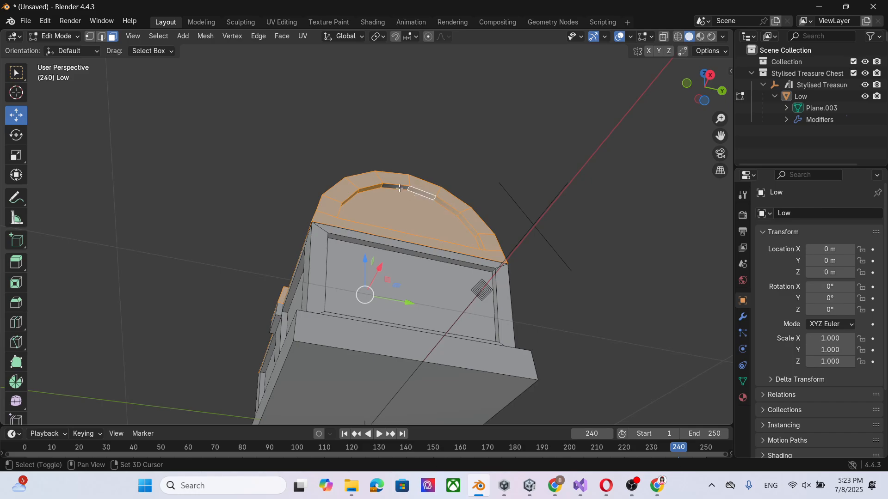
middle_drag(399, 188, 187, 301)
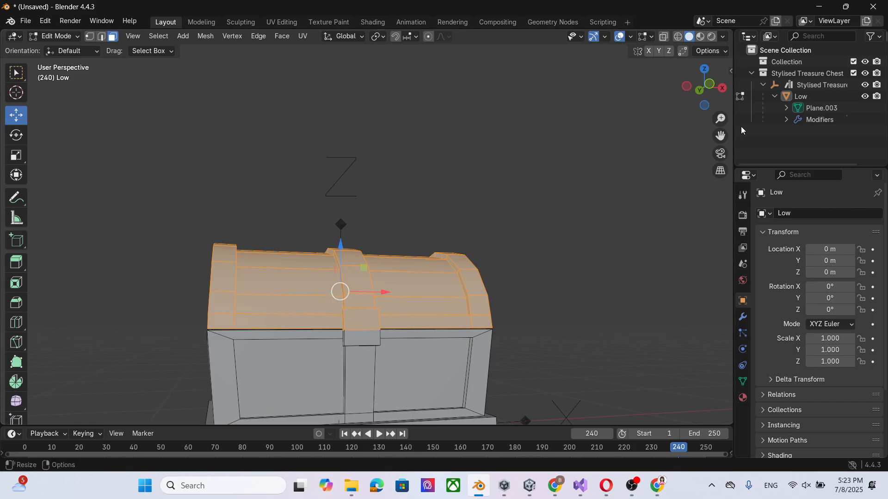
Separate the selected lid faces from the chest body into their own object.
drag(720, 136, 693, 30)
middle_drag(564, 254, 519, 263)
right_click(387, 192)
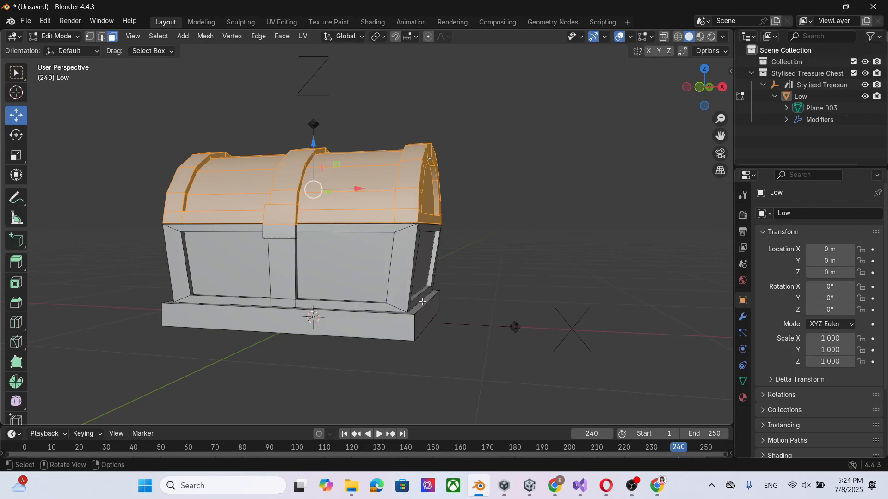
right_click(382, 193)
mouse_move(340, 368)
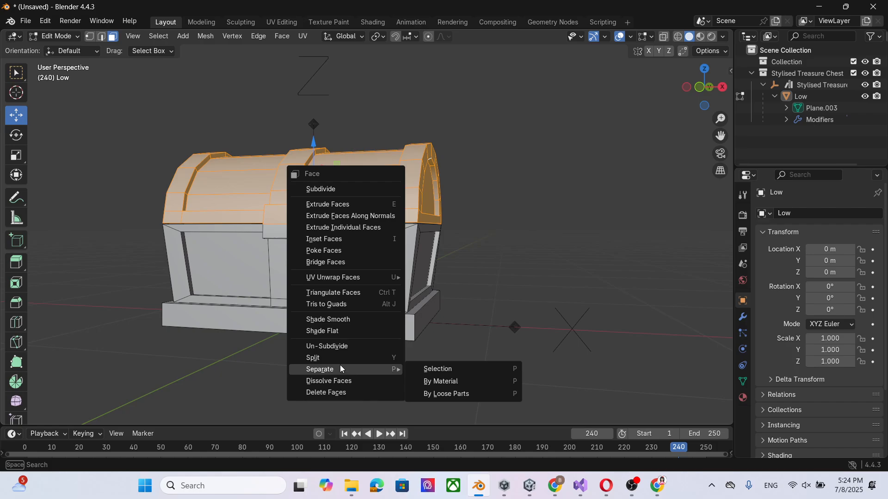
click(443, 369)
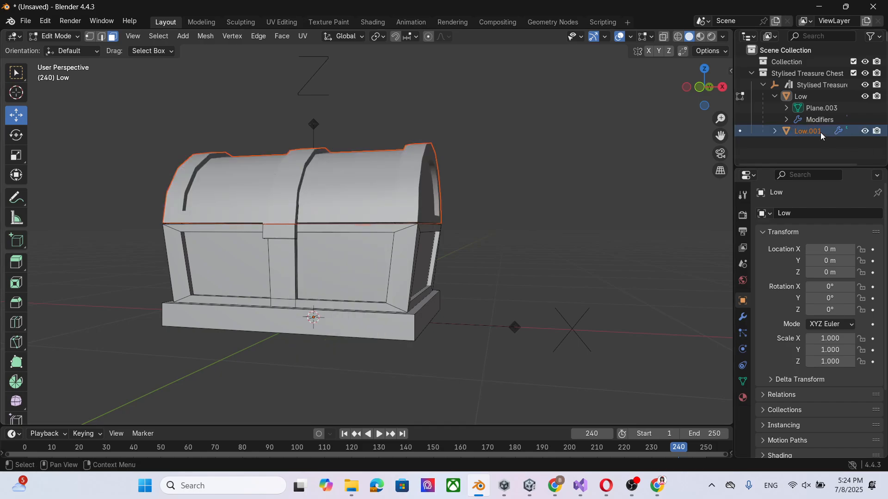
Hide the separated lid and separate the leftover curved strip floating above the chest body into its own object.
click(864, 132)
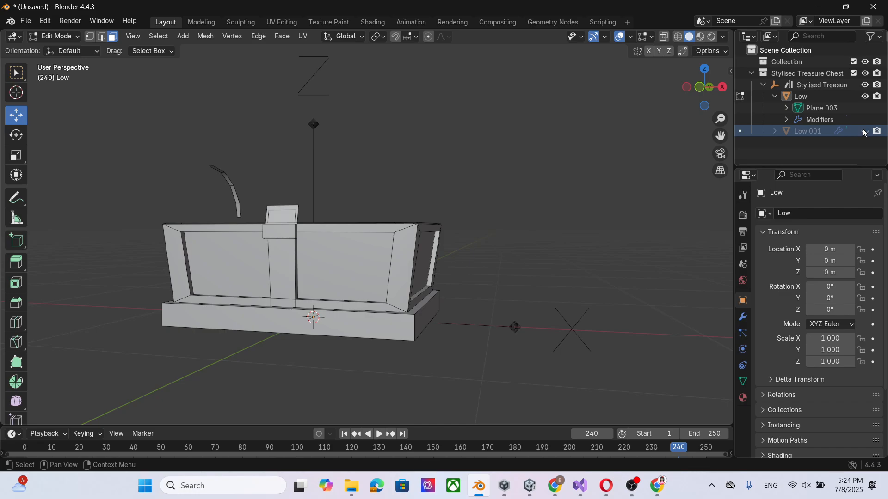
middle_drag(248, 166, 155, 153)
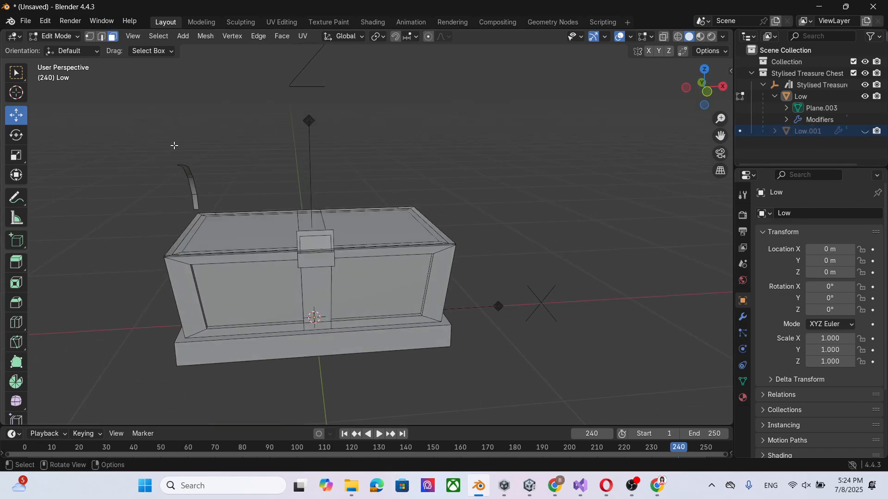
drag(144, 135, 210, 207)
key(ctrl+f)
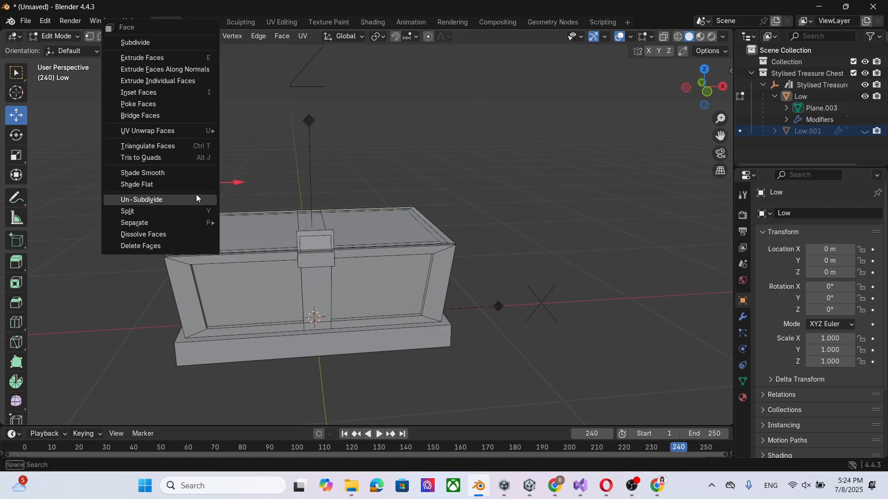
mouse_move(180, 224)
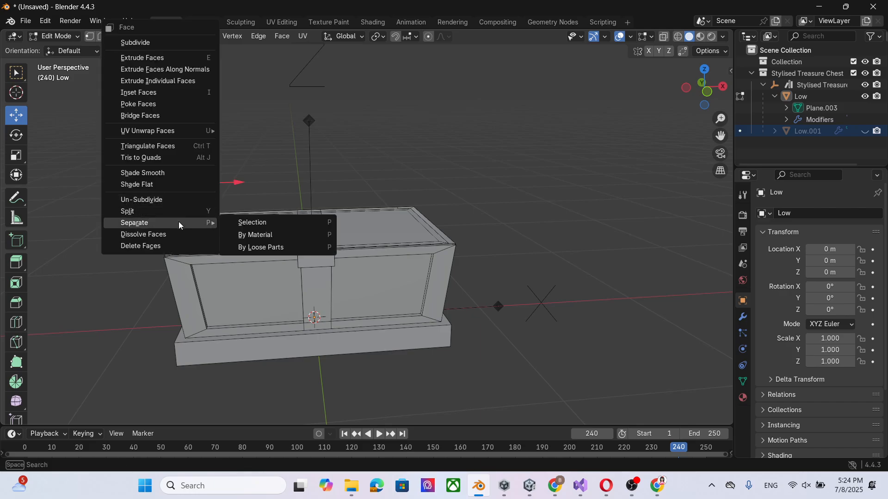
click(254, 224)
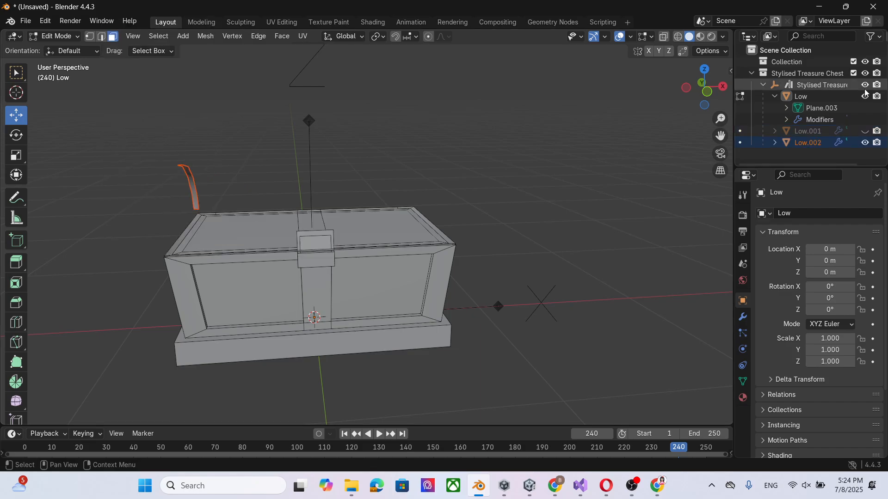
Unhide the lid, return to Object Mode and join the separated curved strip into the lid object.
click(796, 134)
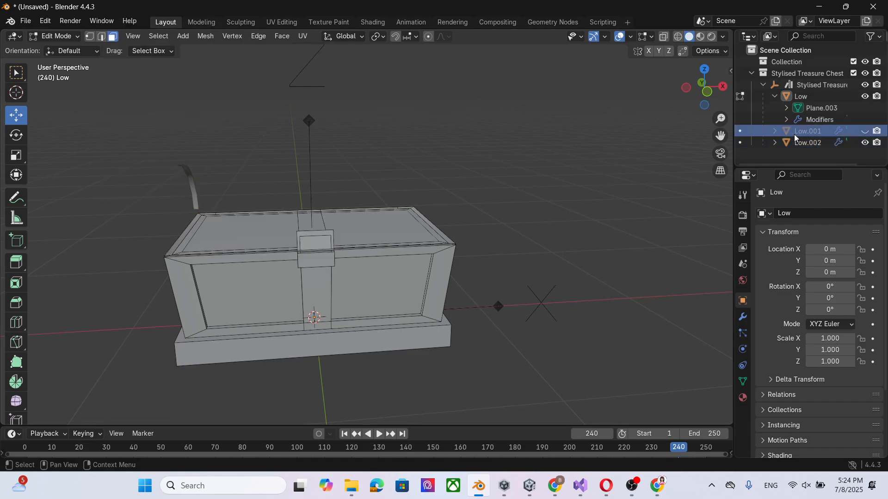
click(864, 132)
click(864, 143)
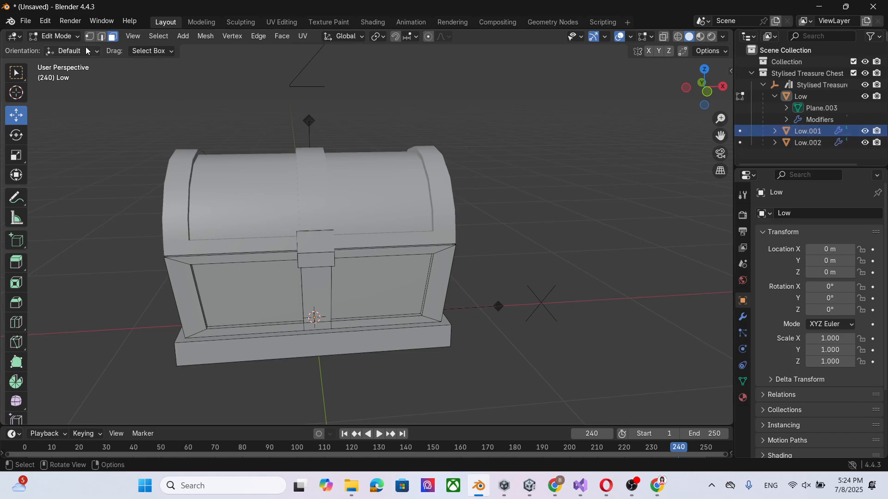
click(55, 36)
click(60, 46)
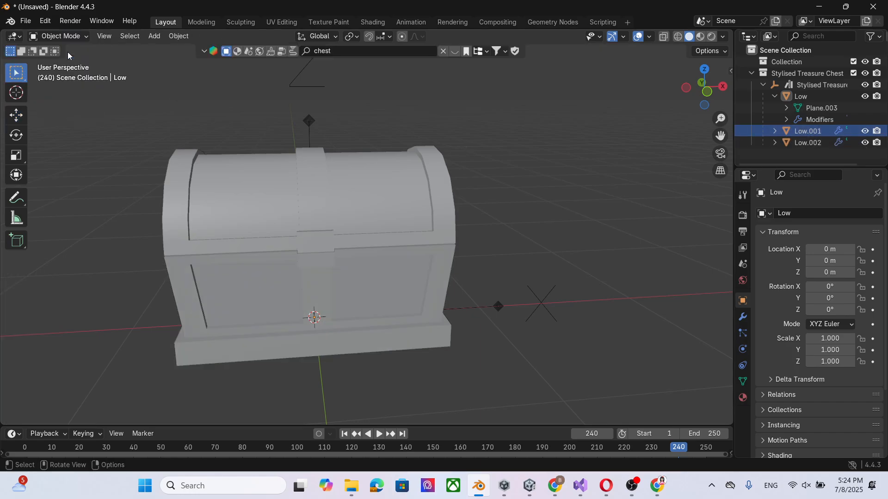
click(821, 134)
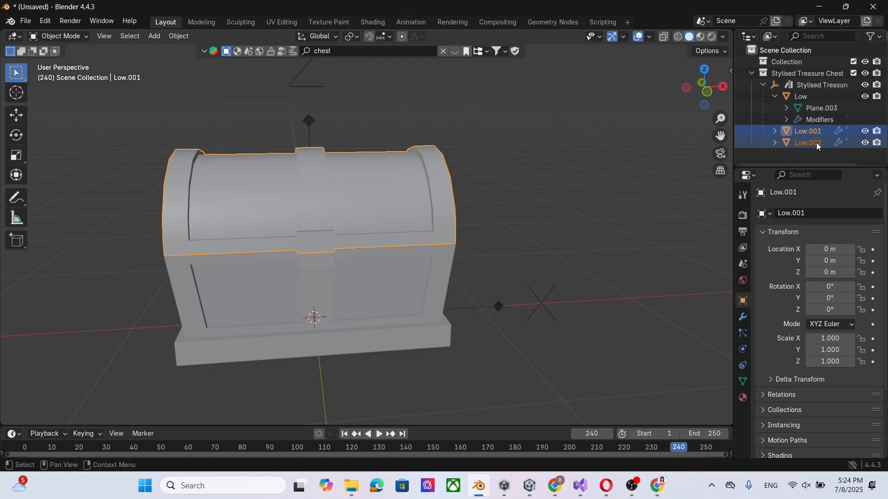
click(178, 36)
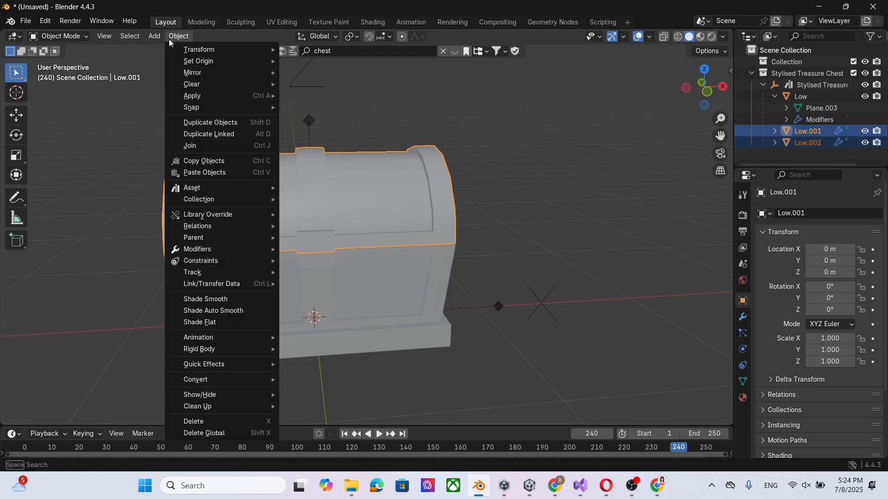
click(192, 147)
Rename the joined lid object as lids.
double_click(809, 131)
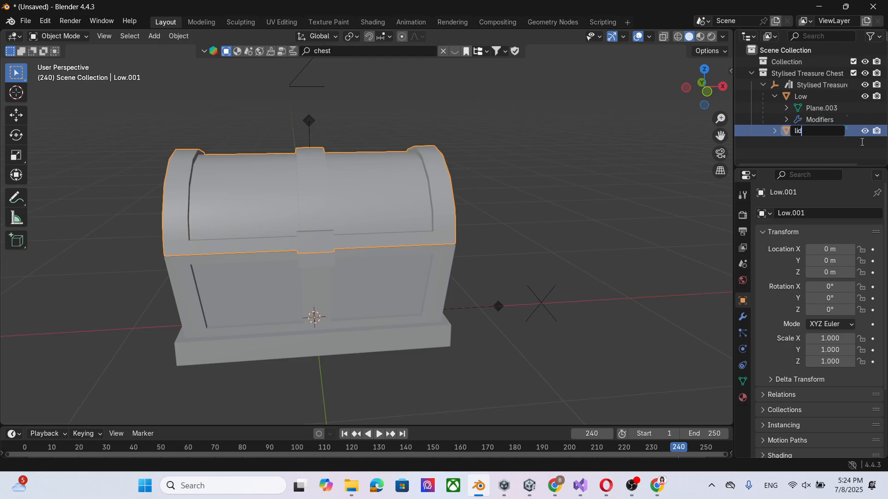
text(lids)
key(Return)
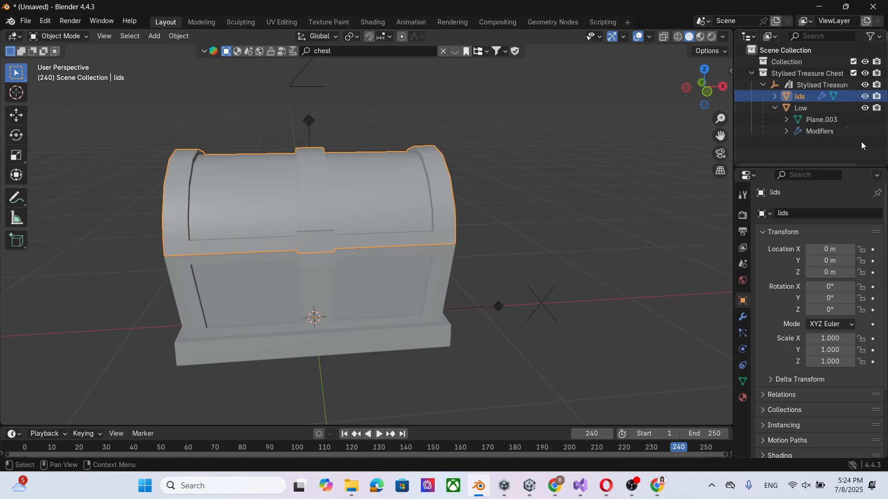
Try rotating the chest body and the lid individually about their current origins, cancelling each rotation.
middle_drag(410, 230, 314, 257)
middle_drag(387, 237, 596, 269)
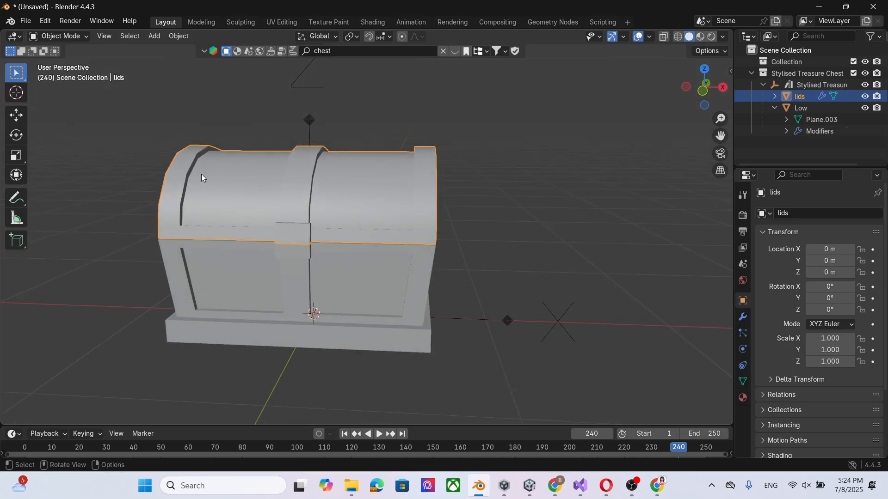
click(801, 108)
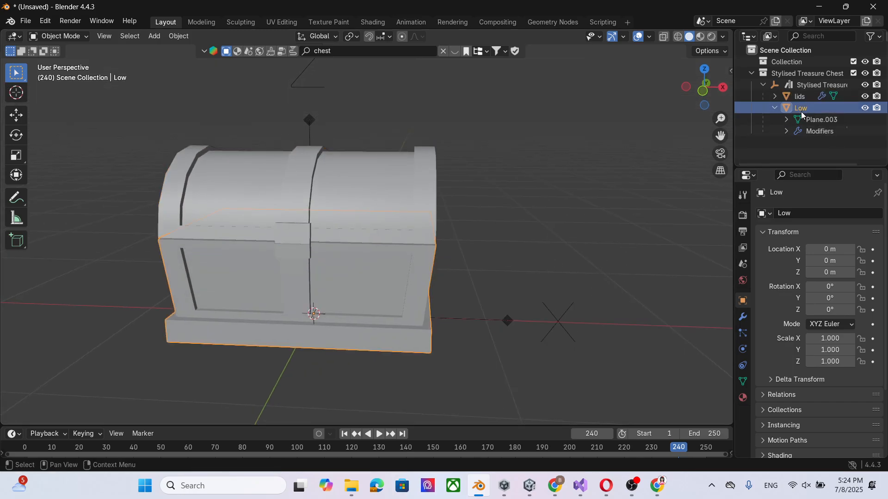
middle_drag(546, 240, 457, 182)
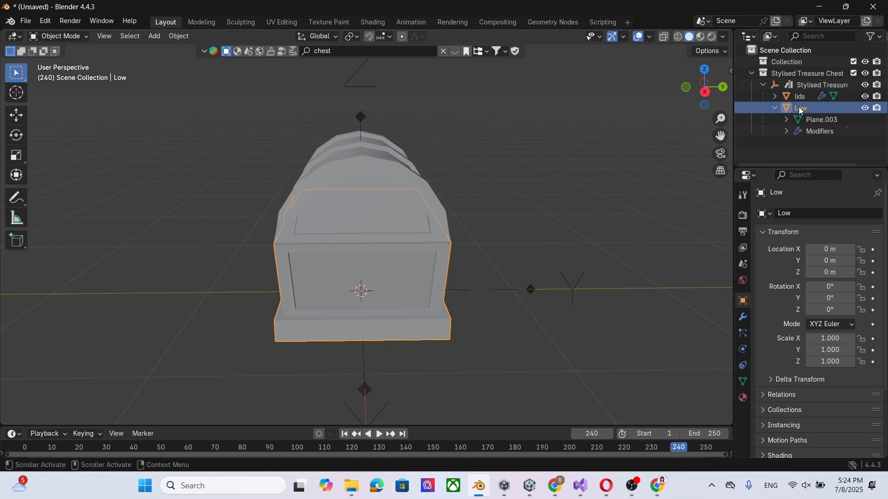
key(r)
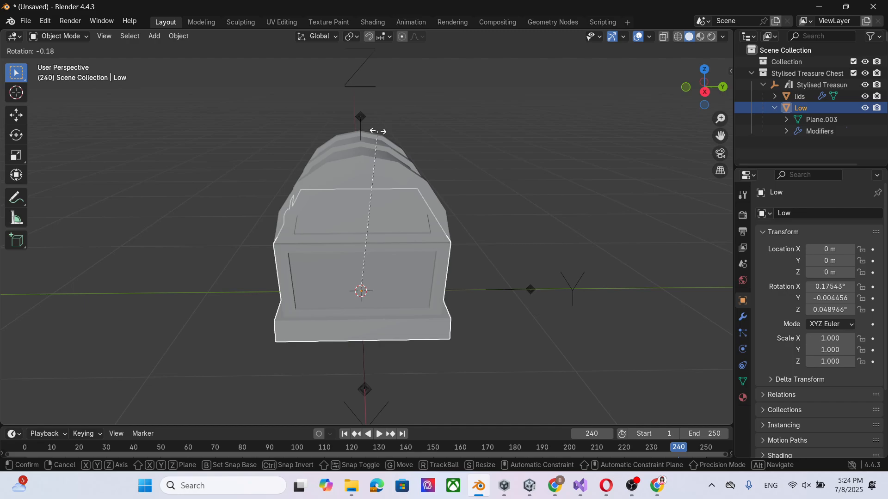
right_click(543, 182)
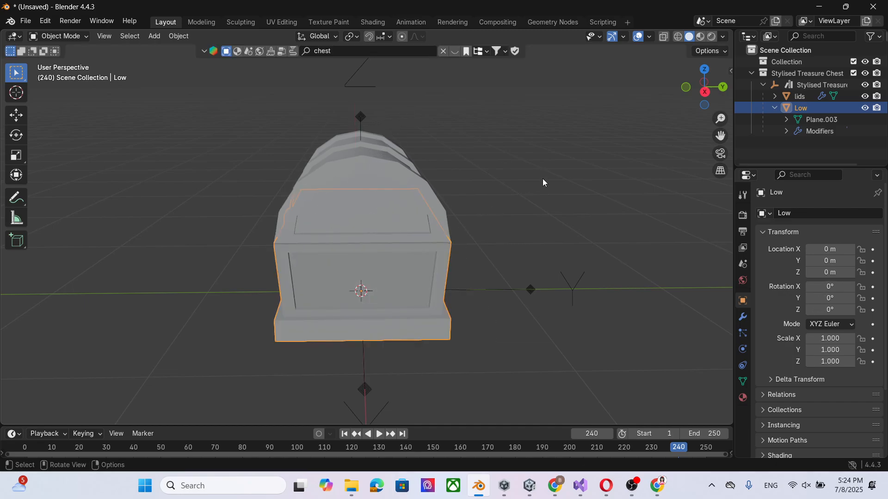
click(842, 96)
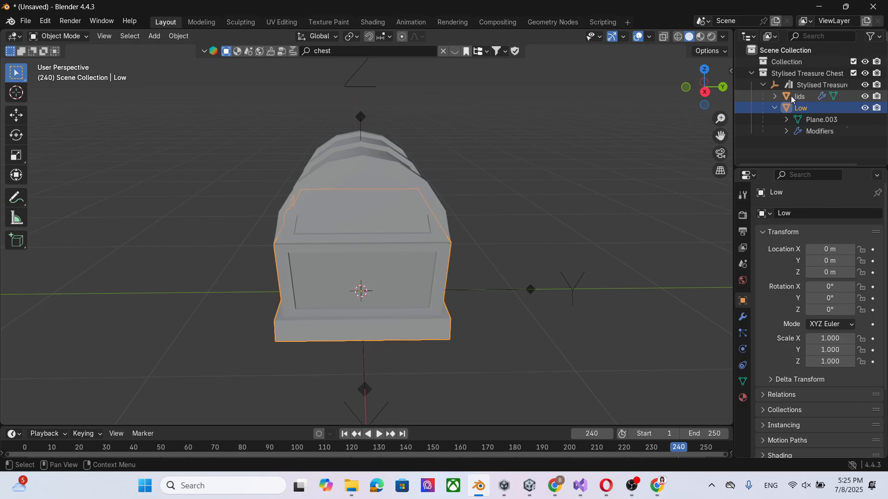
key(r)
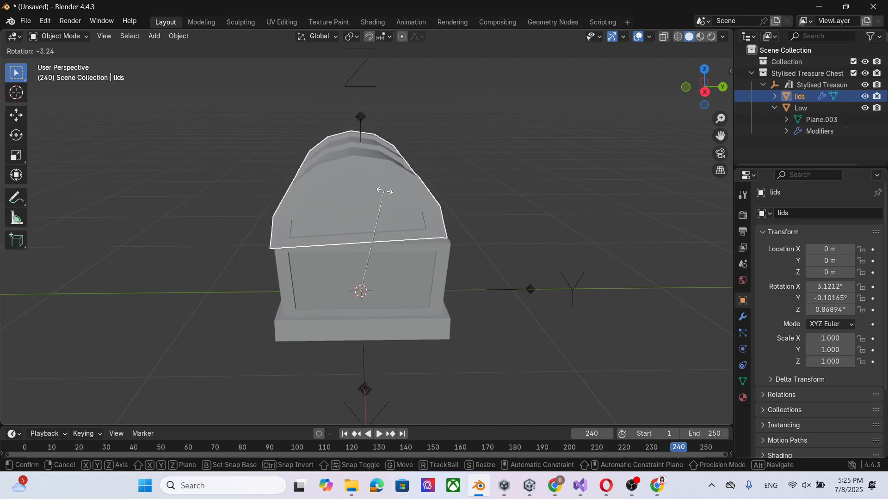
key(Escape)
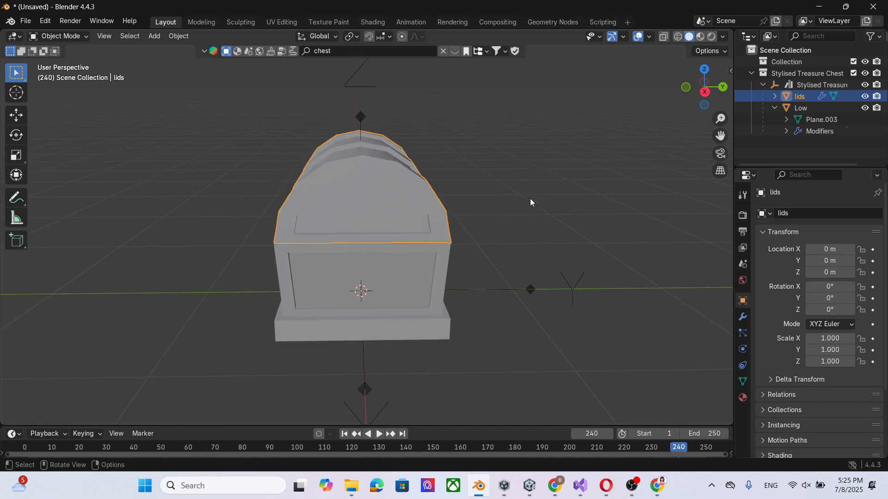
Place the 3D cursor at the middle of the lid's rear hinge edge and set the lid's origin to it.
middle_drag(572, 222, 448, 228)
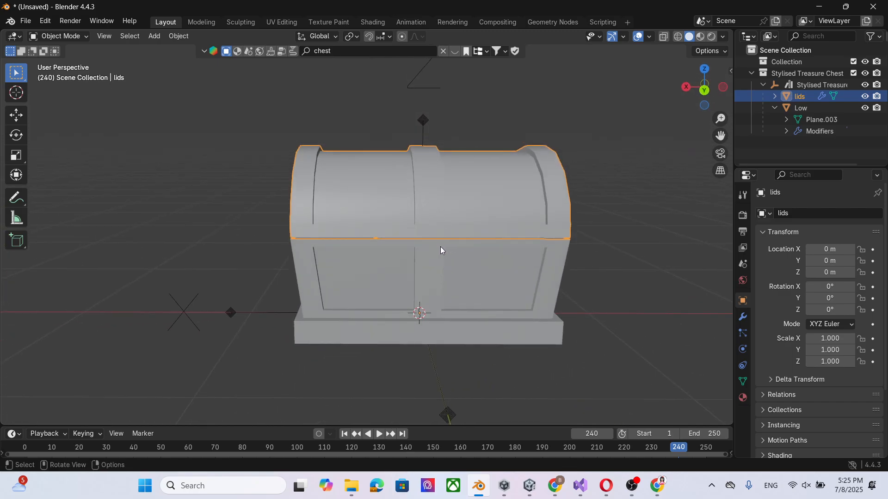
click(17, 96)
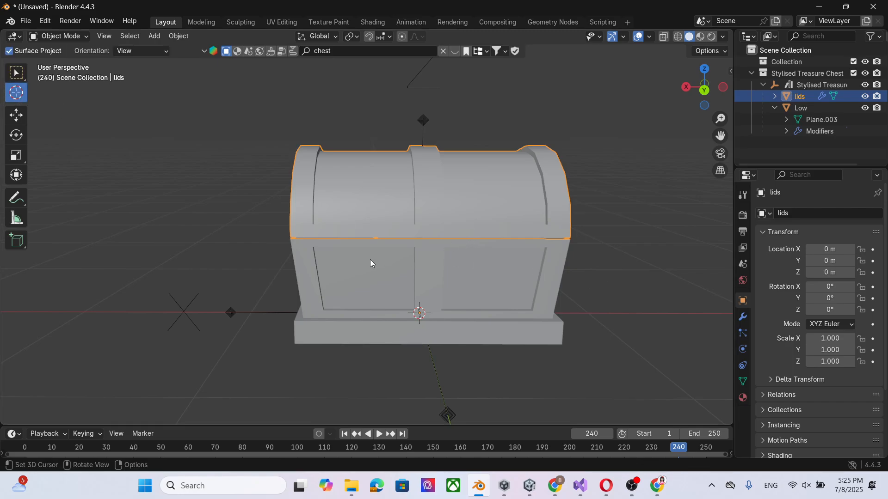
middle_drag(371, 264, 421, 235)
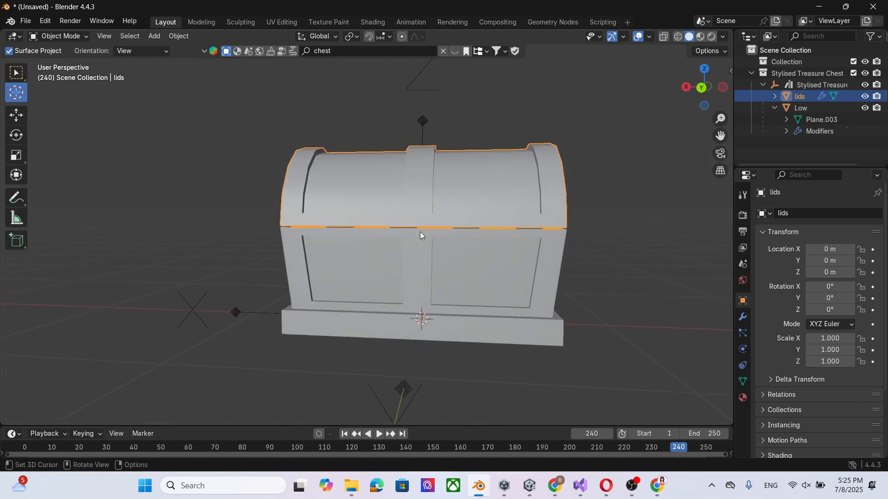
click(417, 228)
click(178, 36)
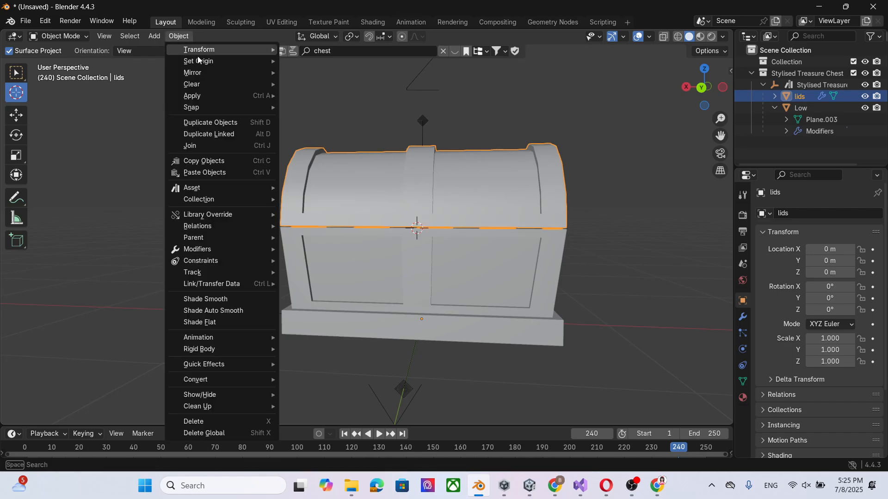
mouse_move(211, 65)
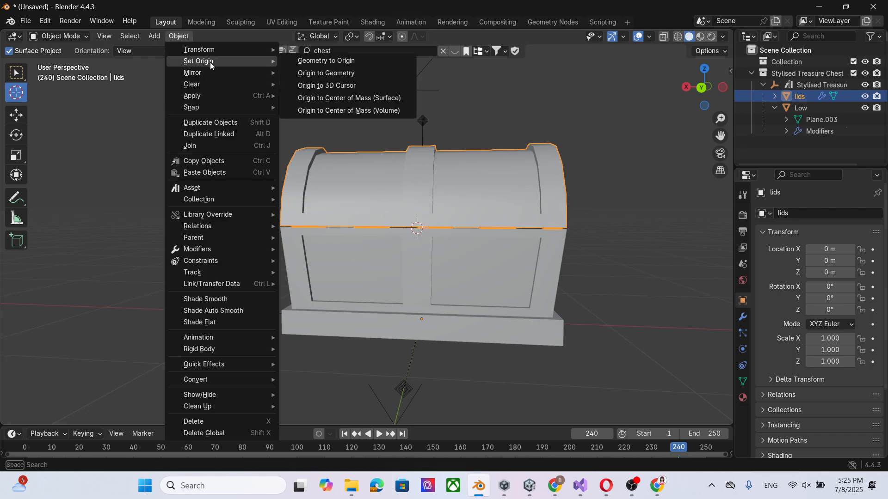
click(343, 85)
Test the lid's opening rotation about the global X axis from the hinge origin, and cancel it.
middle_drag(605, 223, 475, 254)
key(r)
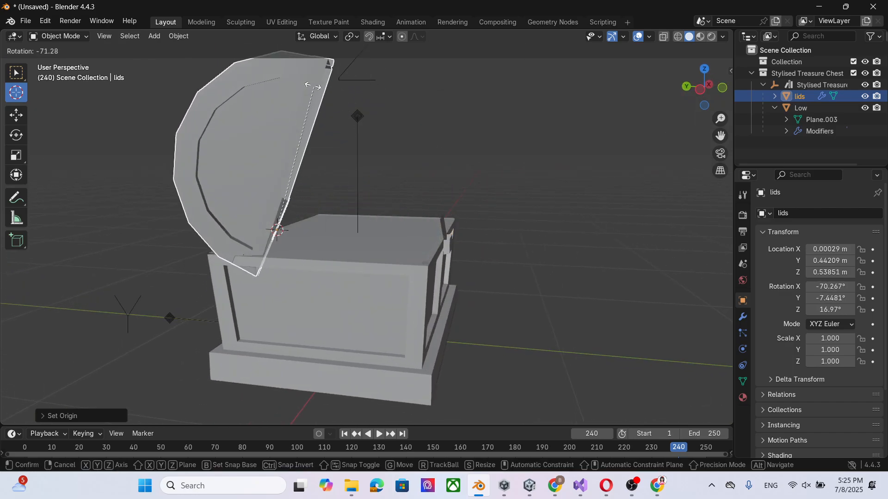
key(x)
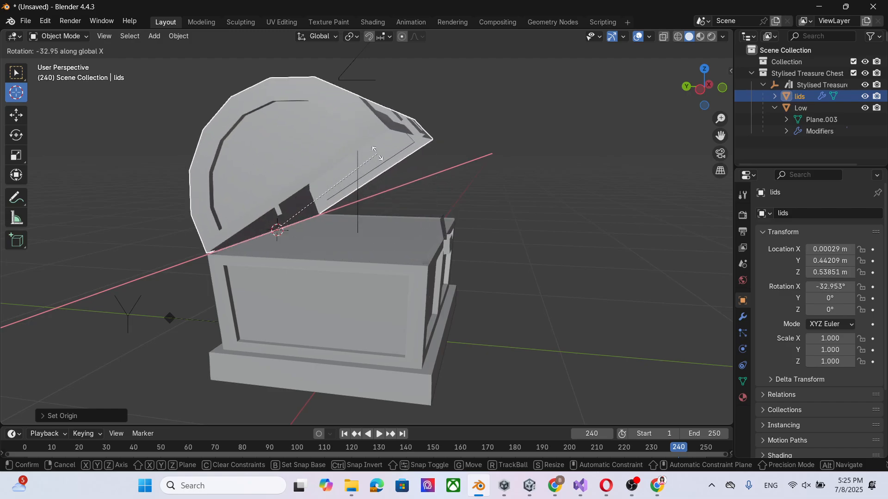
right_click(406, 148)
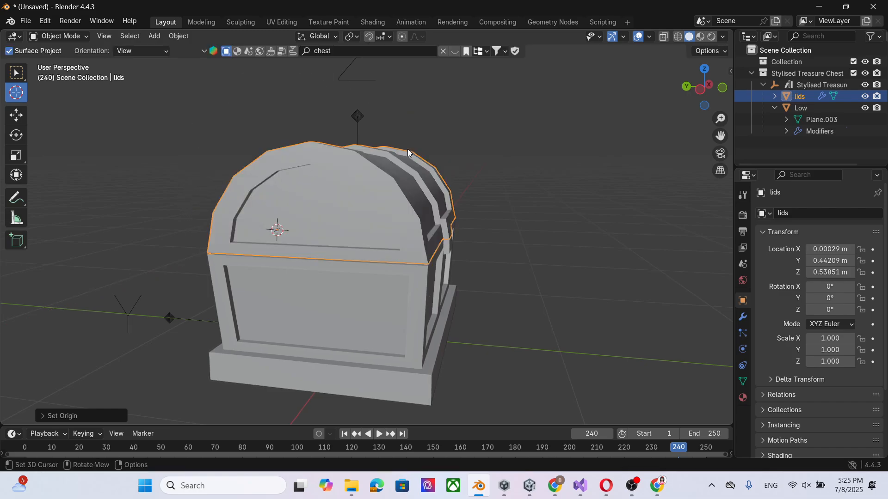